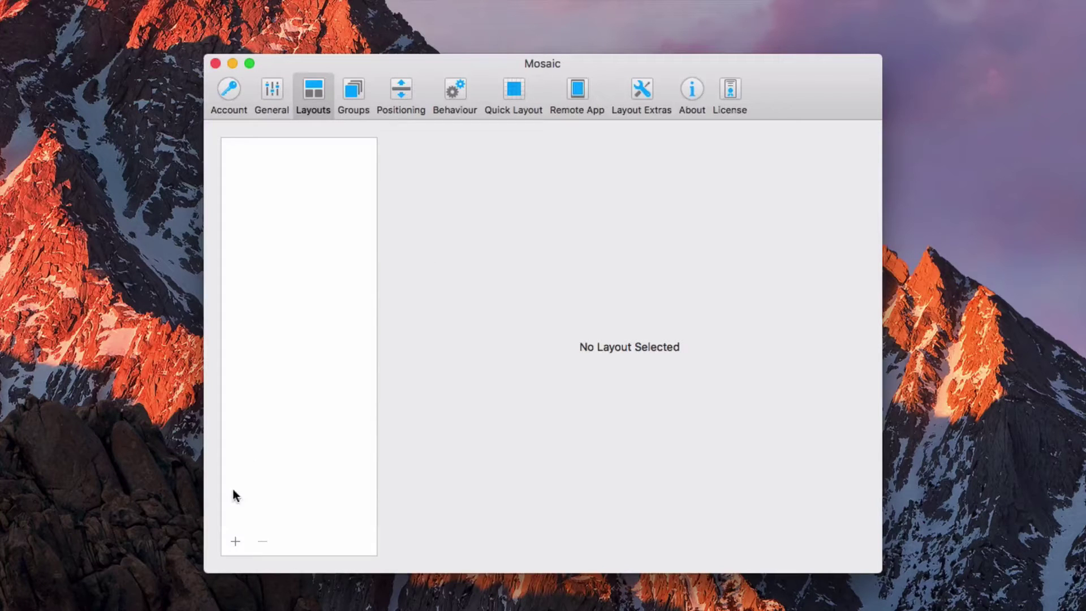
Step: Add a new advanced layout named 720p with a fixed 1280 × 720 px size
left_click(236, 542)
left_click(249, 578)
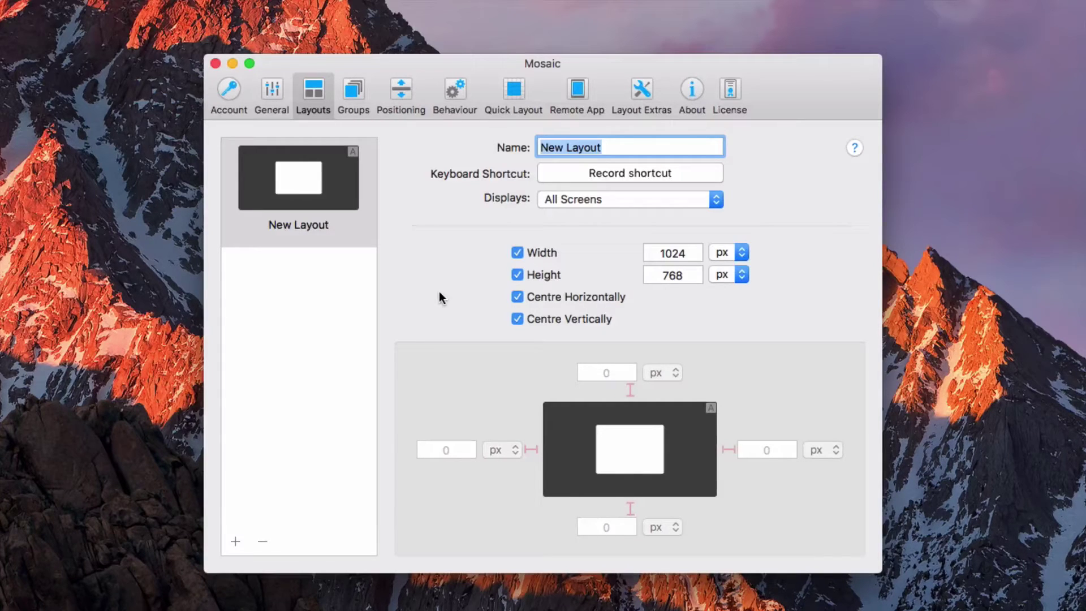
type("72")
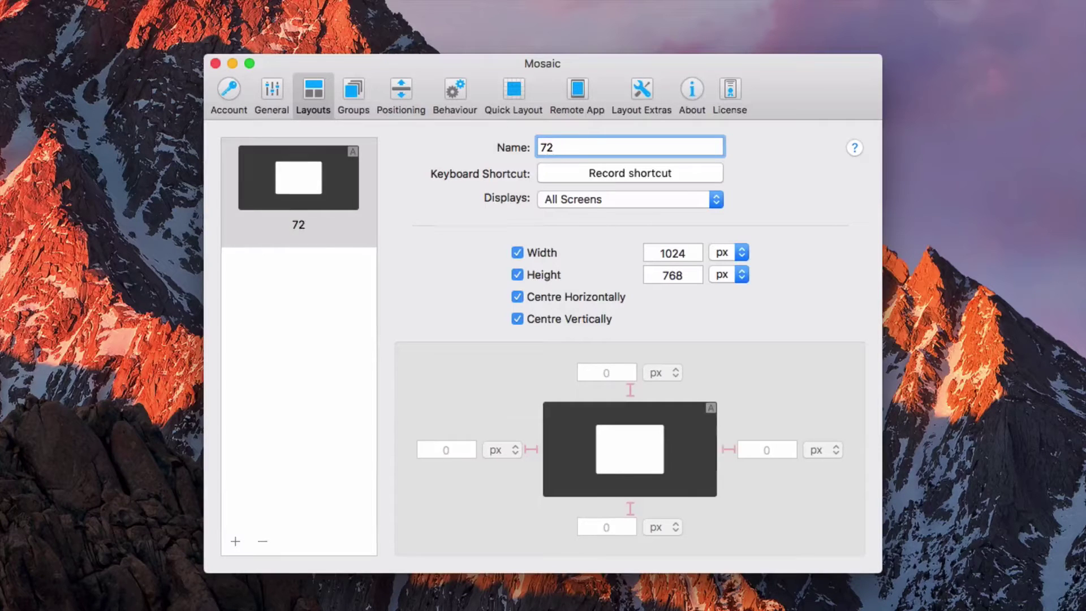
type("0p")
key("Tab")
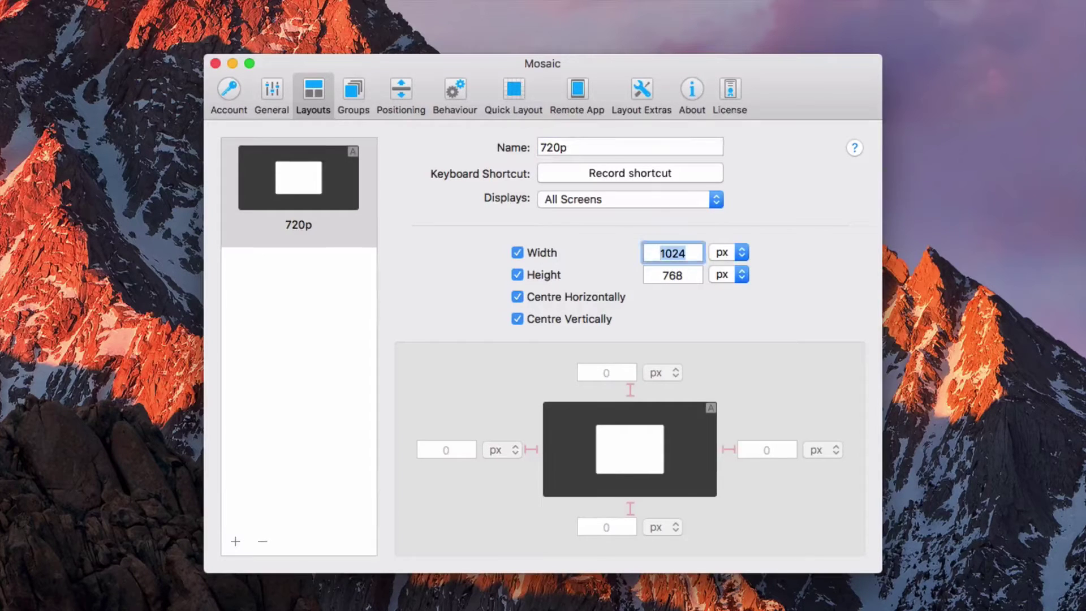
type("1280")
key("Tab")
type("720")
key("Tab")
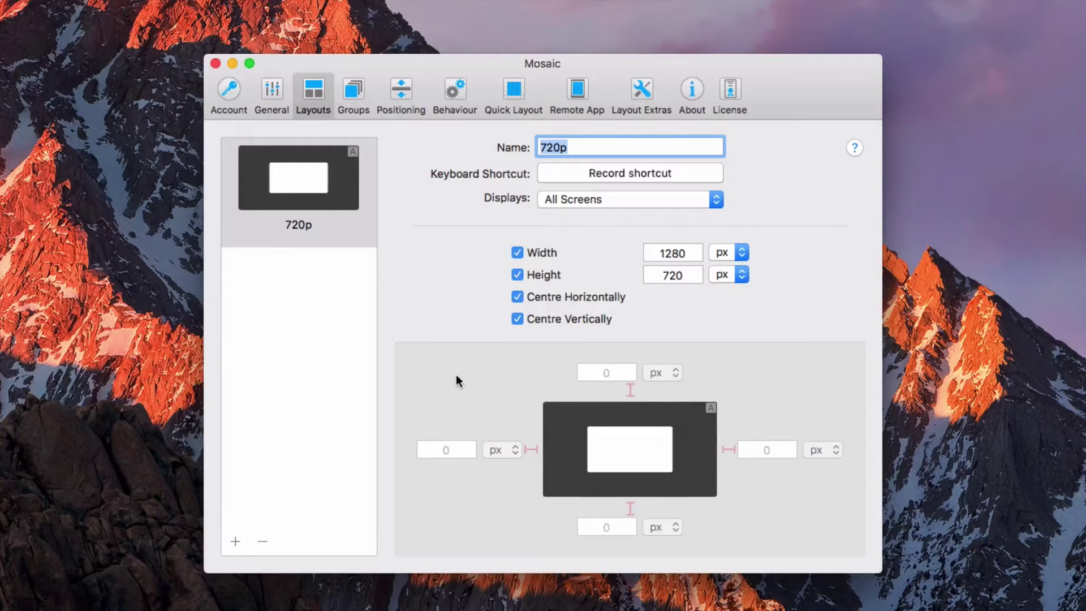
left_click(235, 541)
Step: Create an advanced layout named 1080p with a 1920 × 1080 px window
left_click(262, 580)
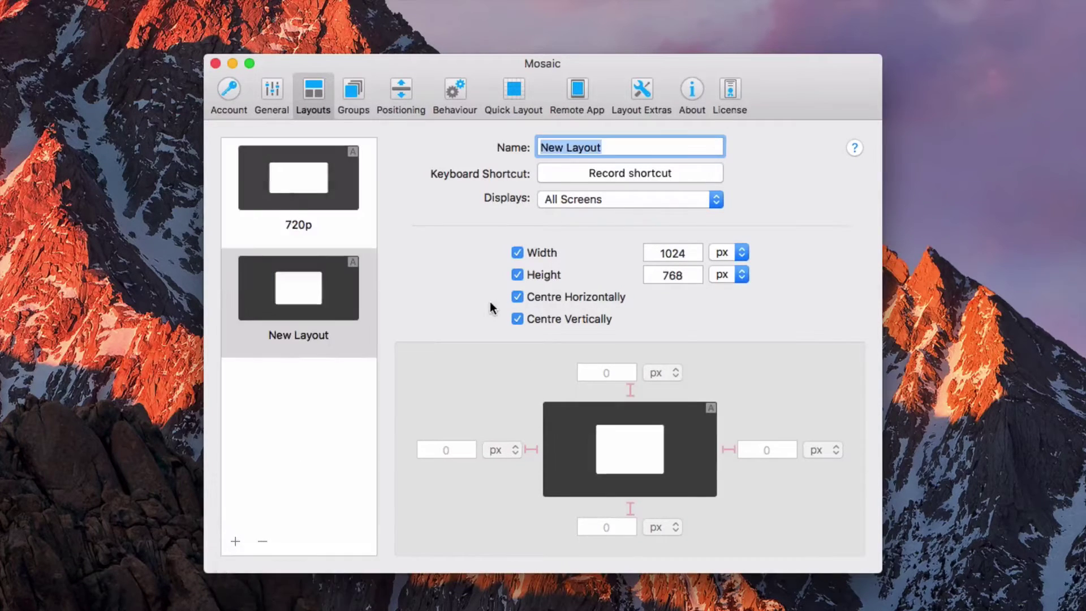
type("1080p")
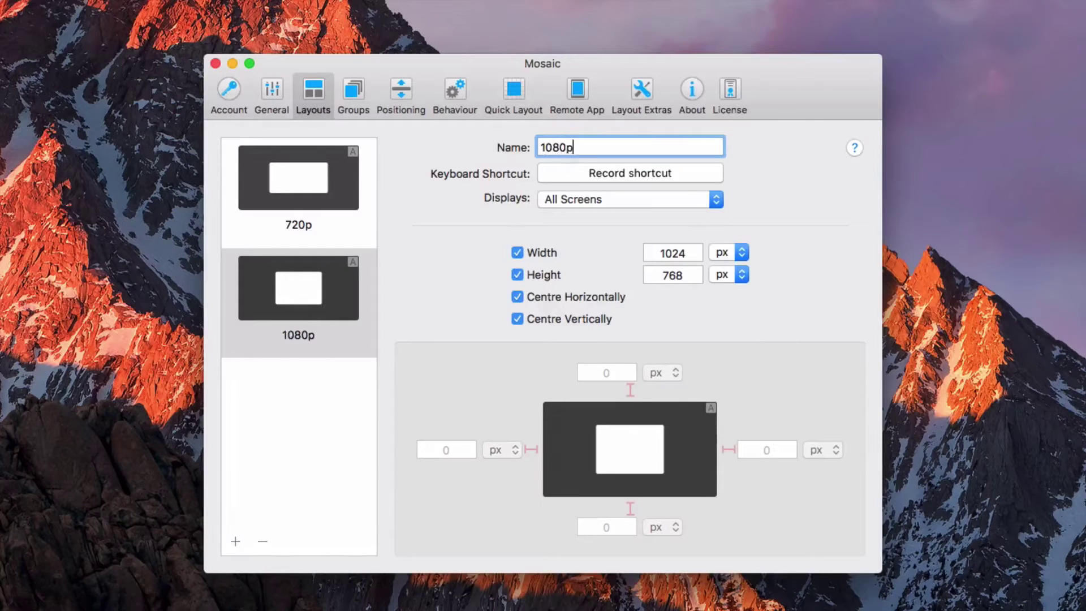
key("Tab")
type("1920")
key("Tab")
type("1080")
key("Tab")
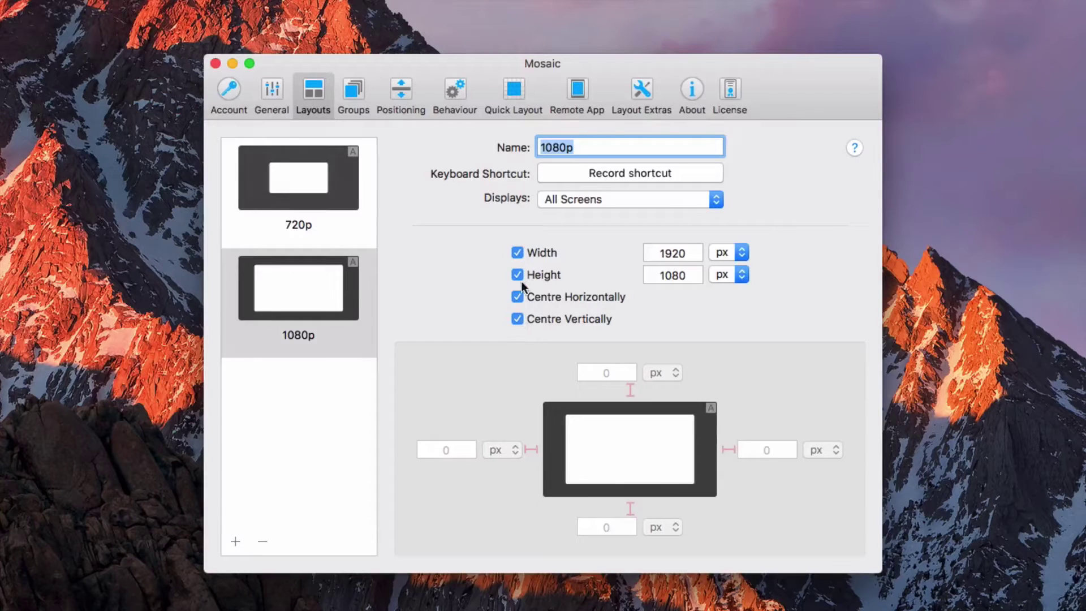
Step: Uncheck the fixed width on 1080p and set 100 px left and right margins
left_click(517, 253)
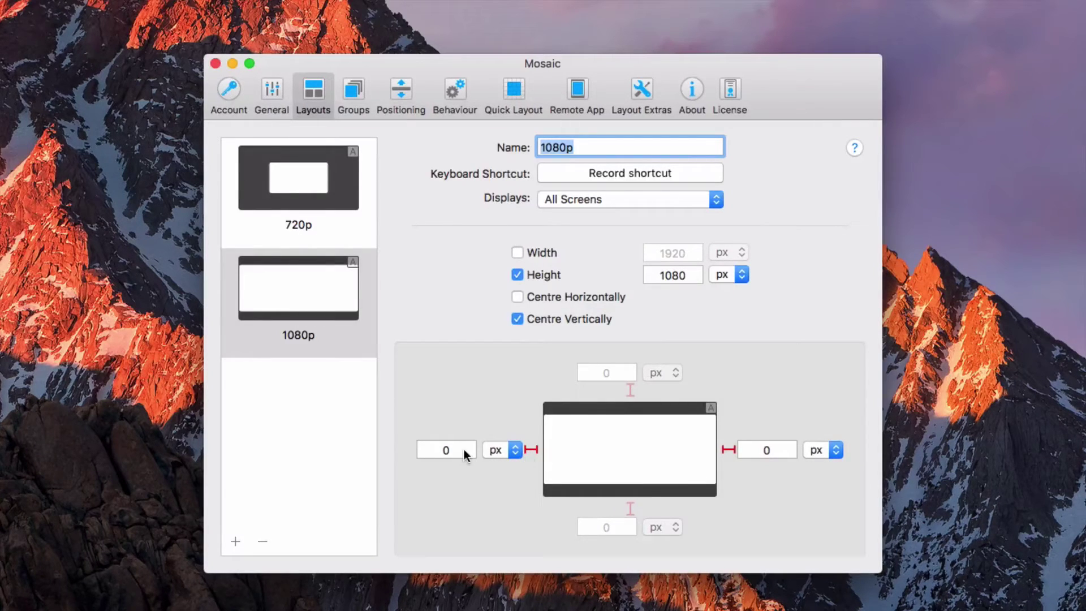
left_click(444, 451)
type("10")
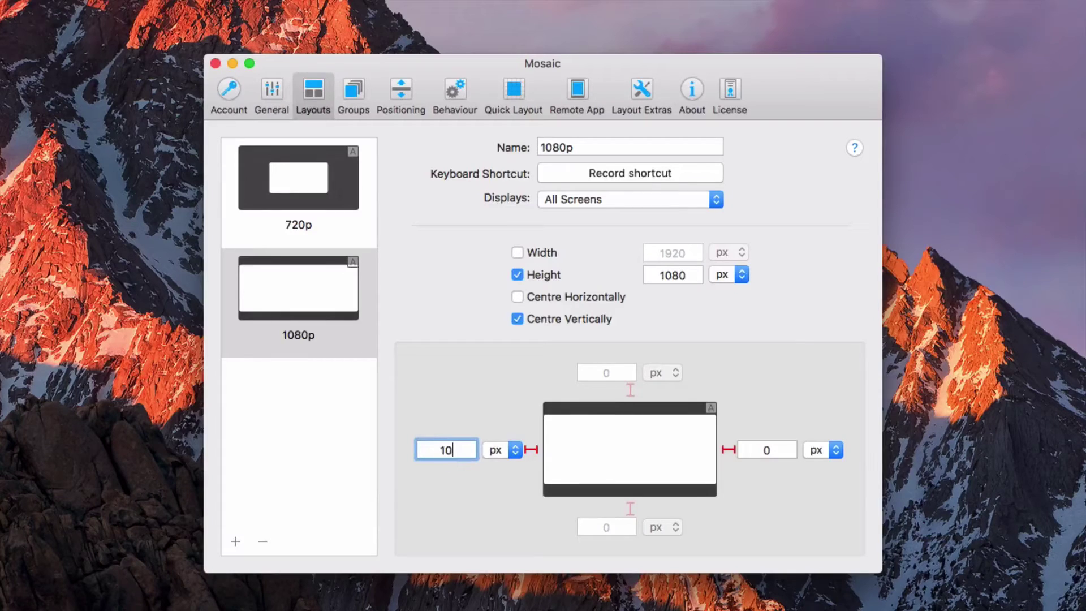
type("0")
key("Tab")
type("100")
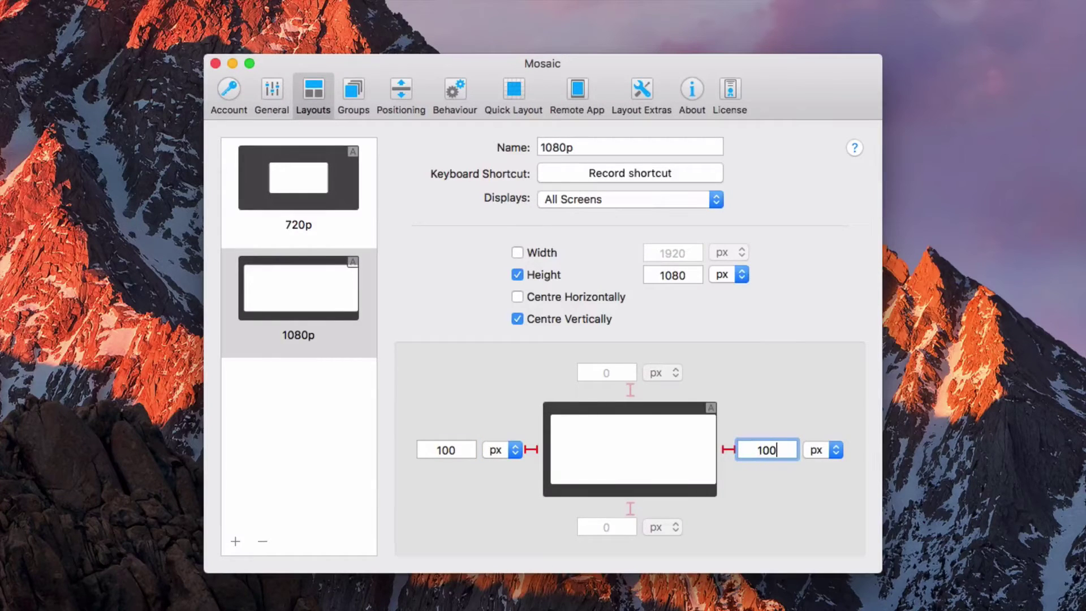
key("Tab")
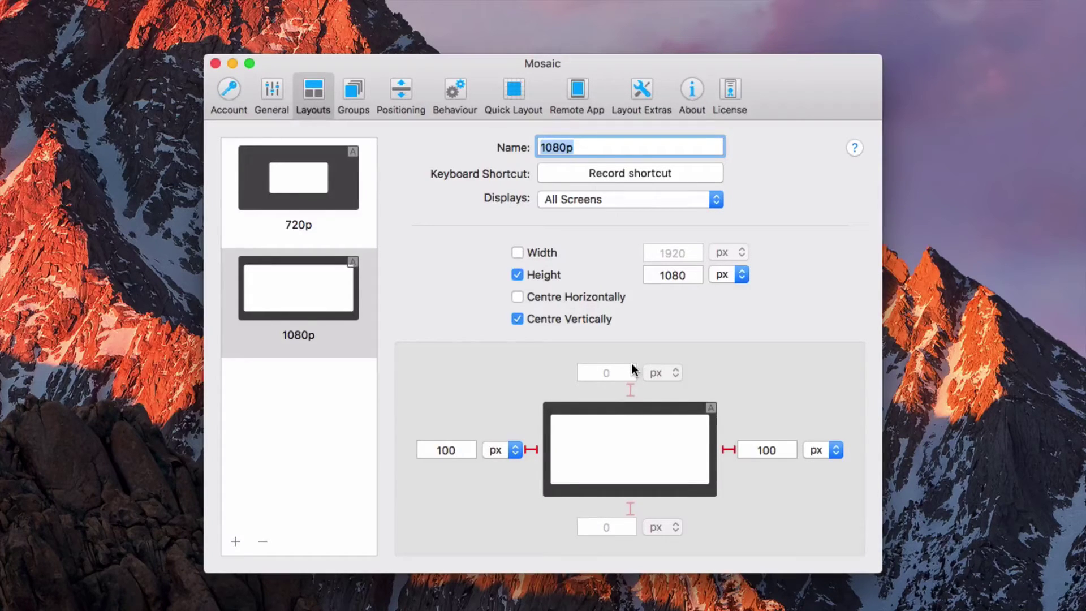
Step: Rename the layout to 600p and give it a fixed 800 × 600 px size
type("600p")
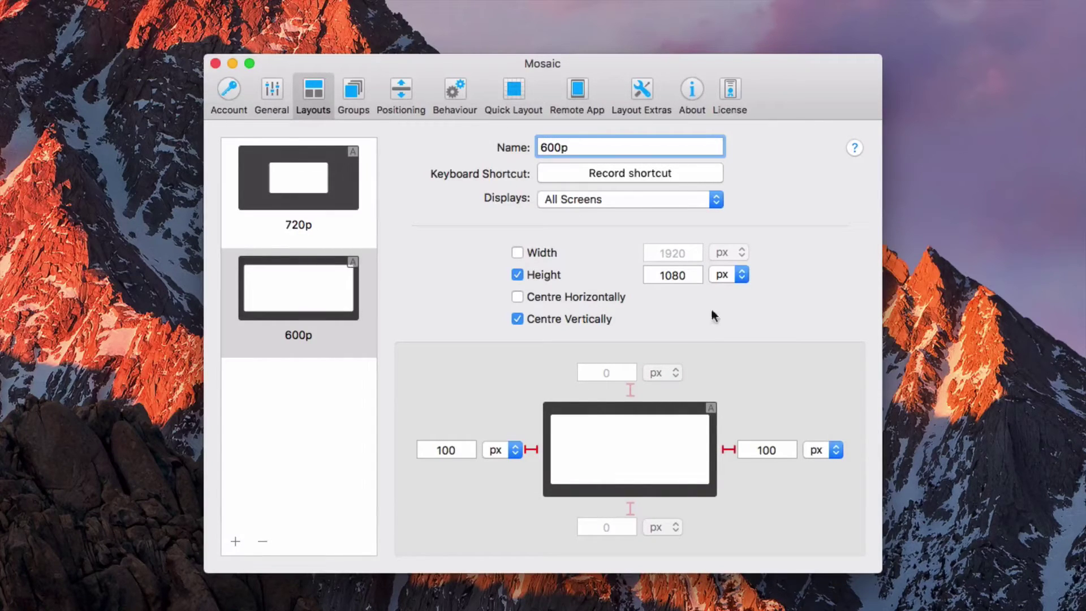
left_click(518, 253)
left_click(686, 252)
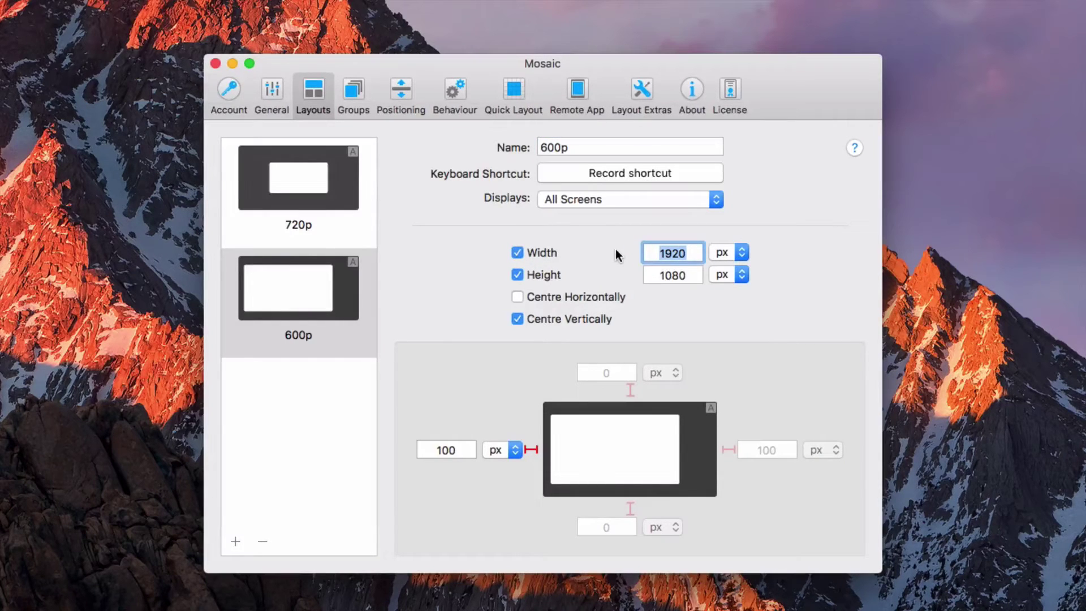
type("800")
key("Tab")
type("600")
Step: Set a 0 px left margin and turn off vertical centring to pin it top-left
key("Tab")
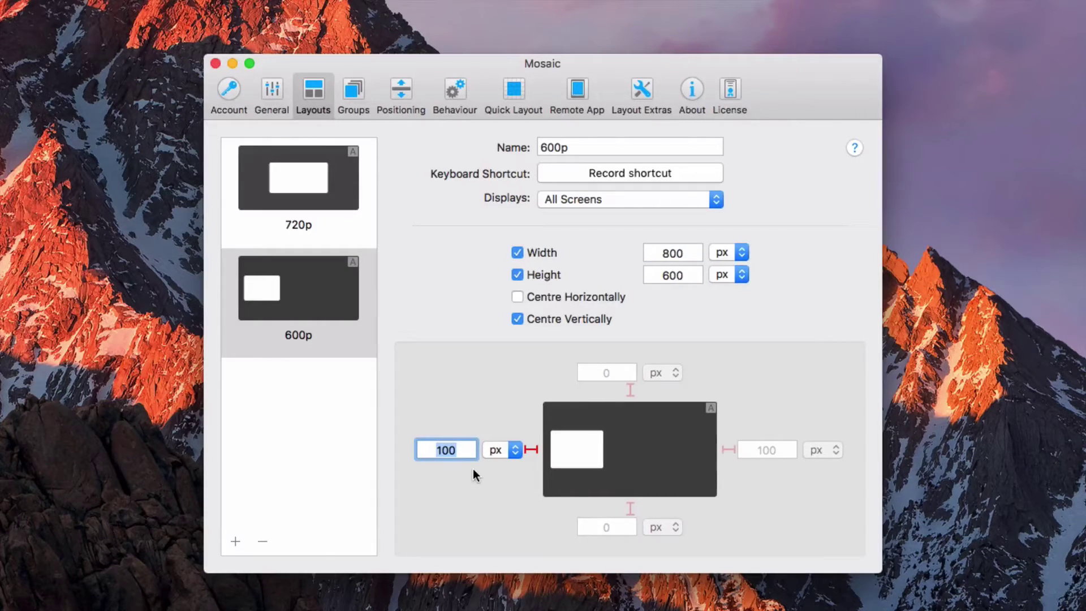
type("0")
key("Tab")
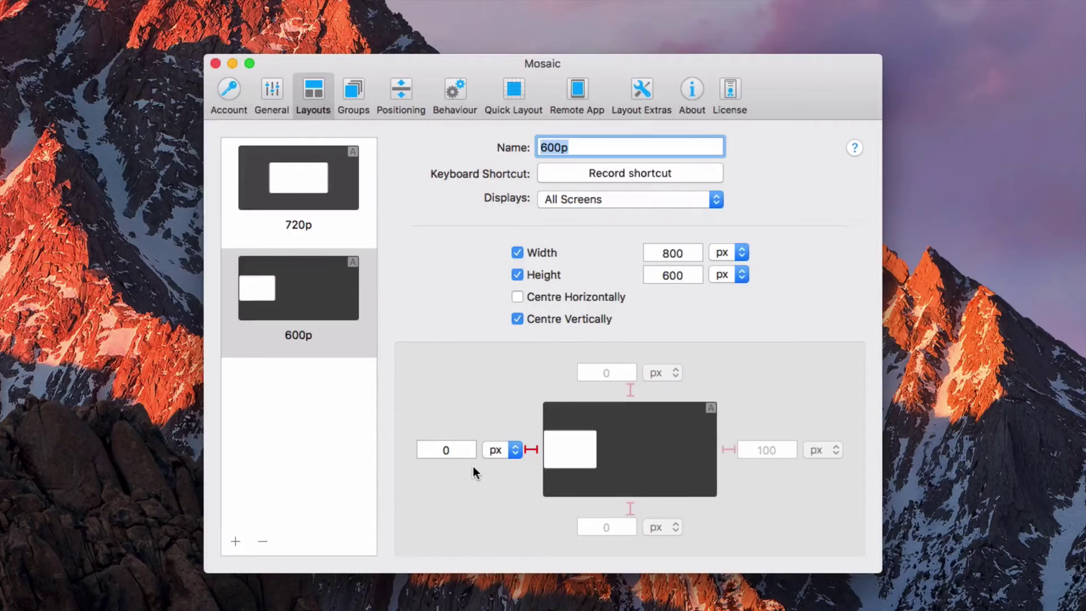
left_click(518, 319)
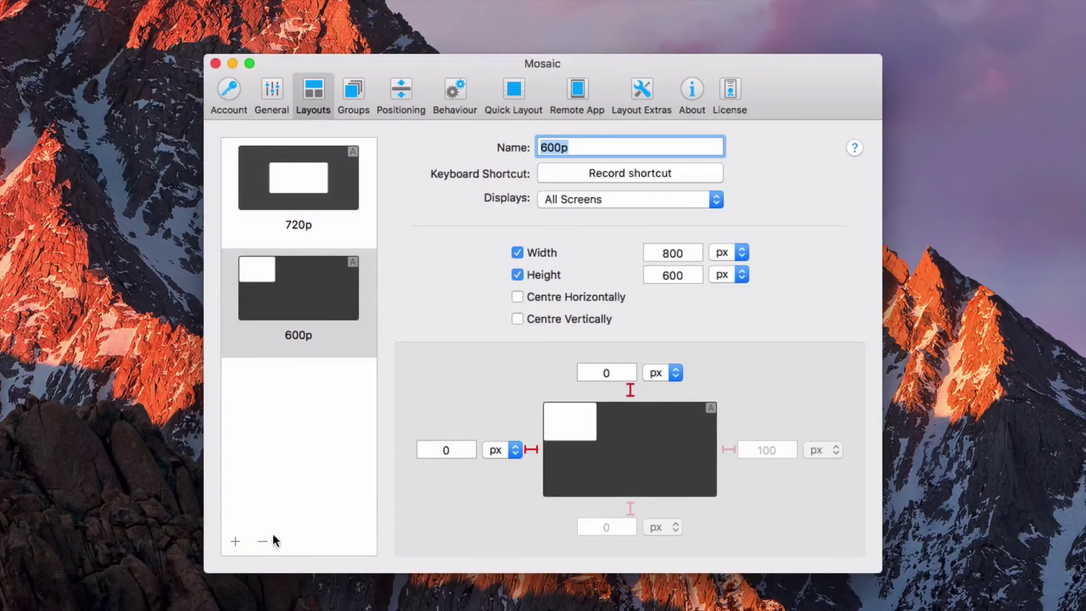
Step: Add a new advanced layout named 360p sized 640 × 360 px
left_click(235, 541)
left_click(263, 577)
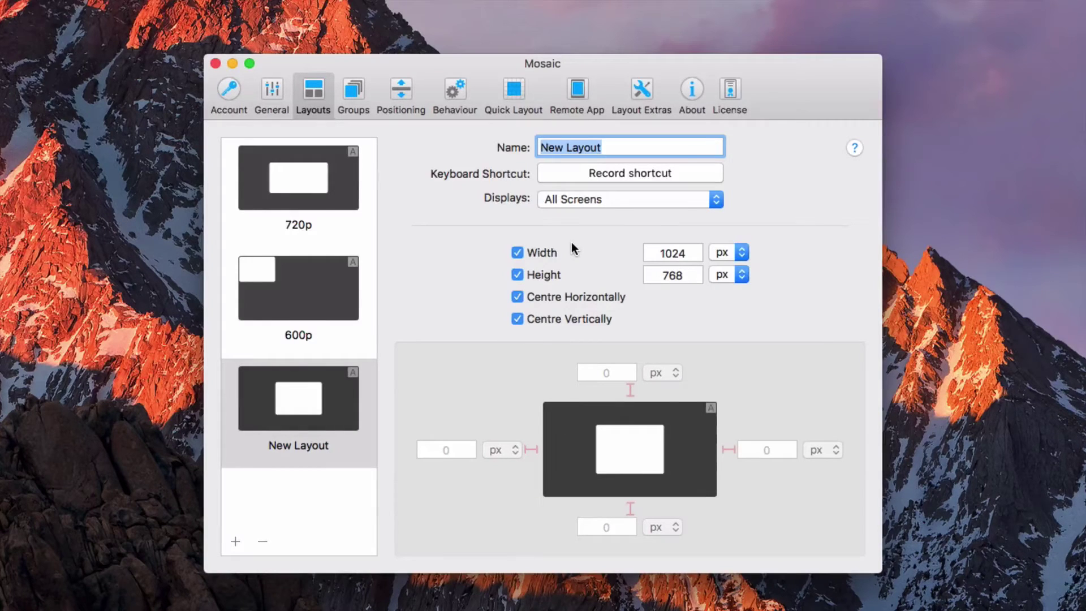
type("360p")
key("Tab")
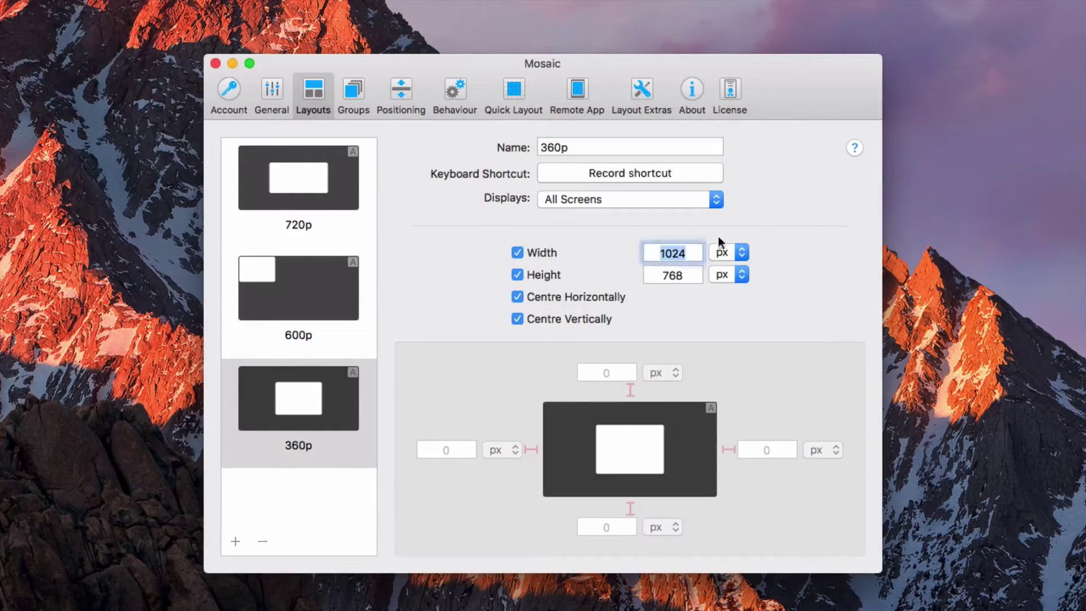
type("640")
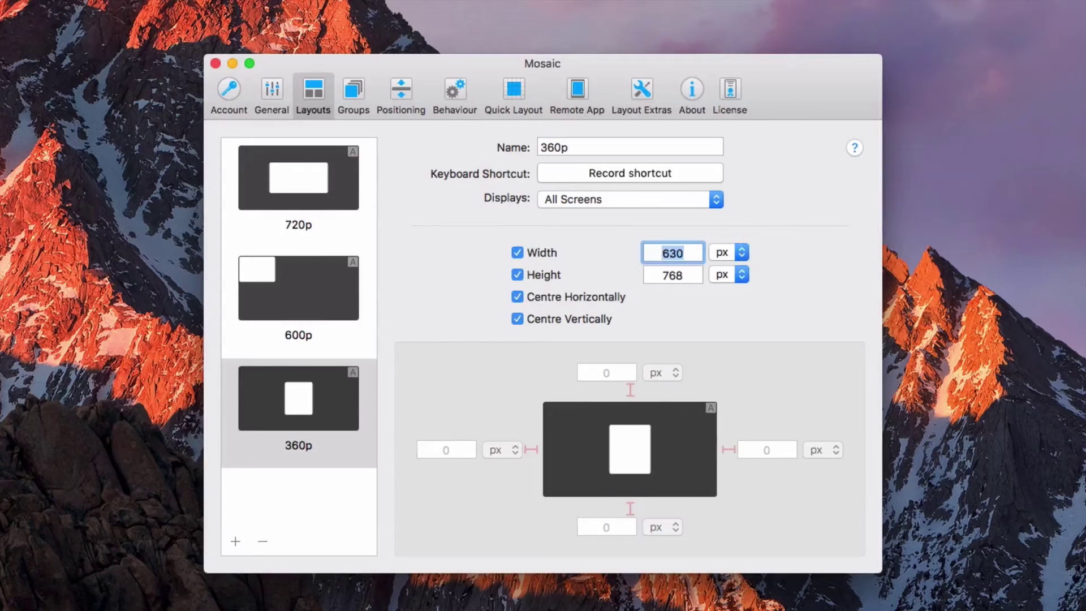
key("Tab")
type("360")
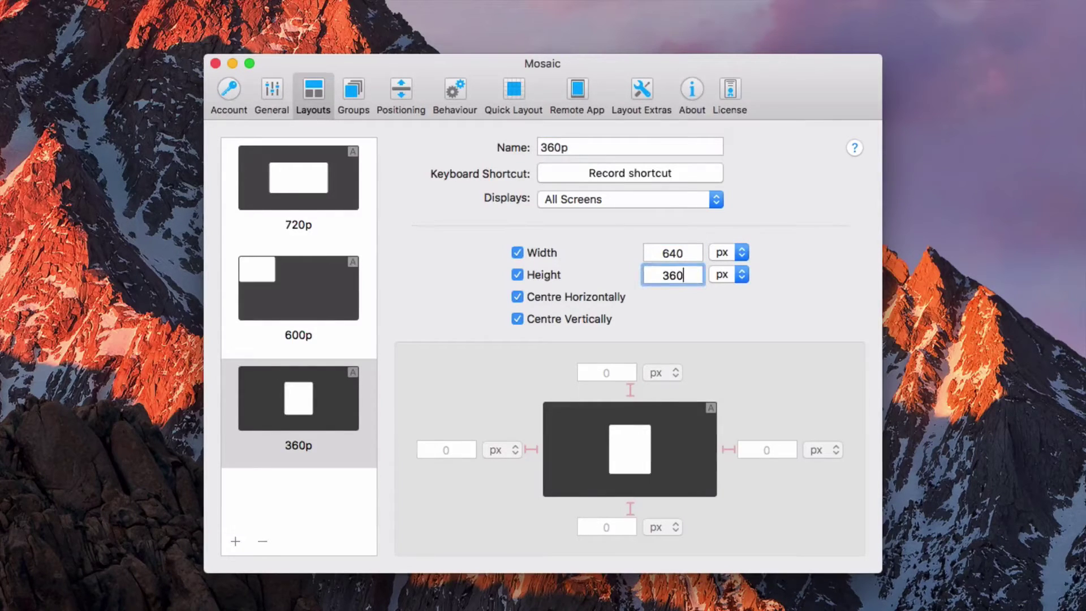
key("Tab")
Step: Turn off both centre options and anchor 360p to the bottom-right corner only
left_click(521, 297)
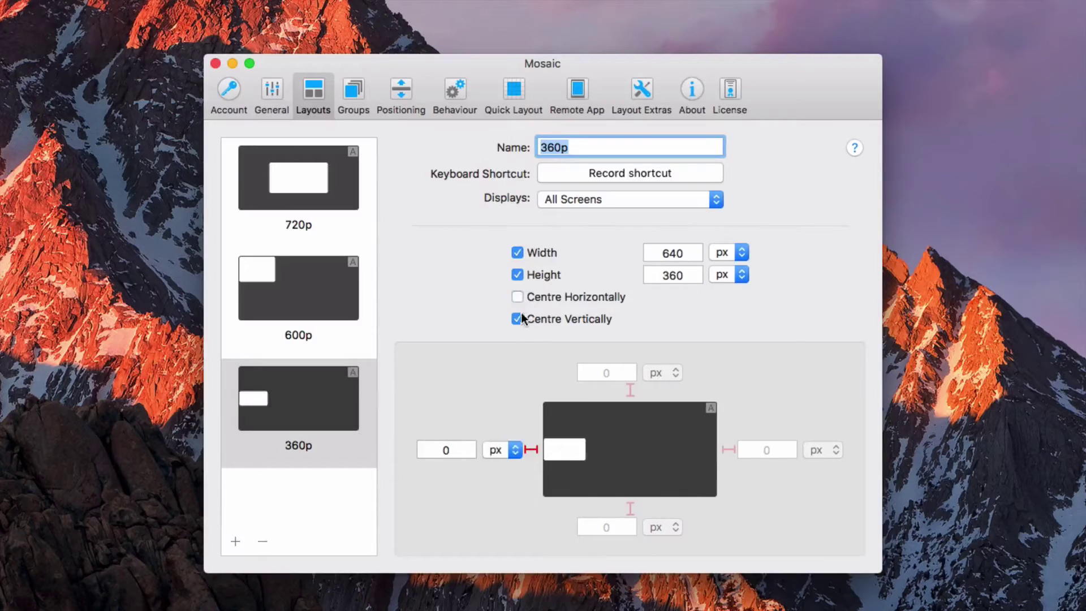
left_click(518, 319)
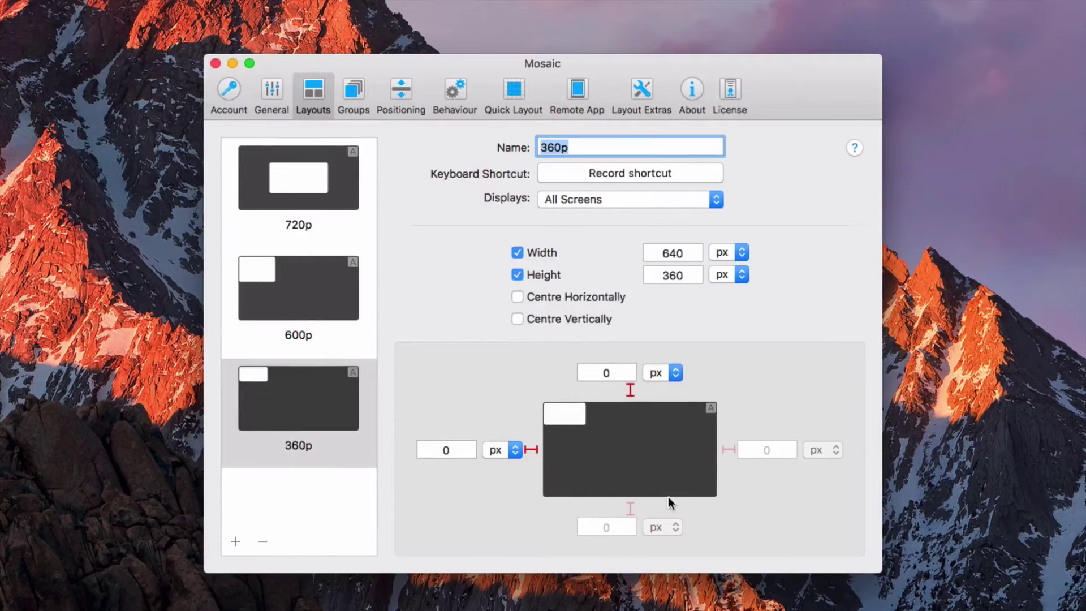
left_click(631, 505)
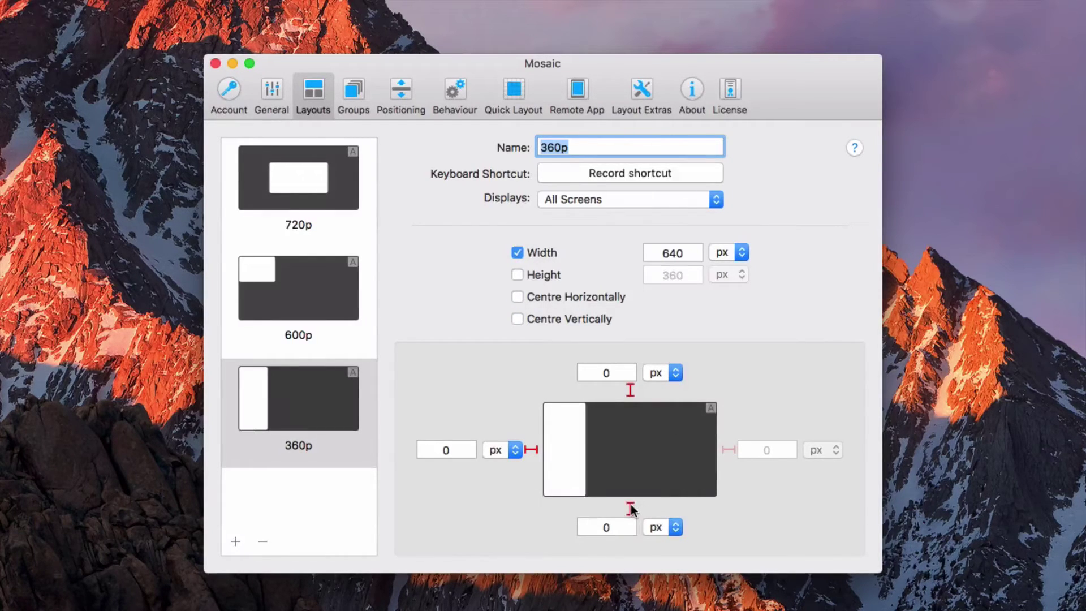
left_click(729, 449)
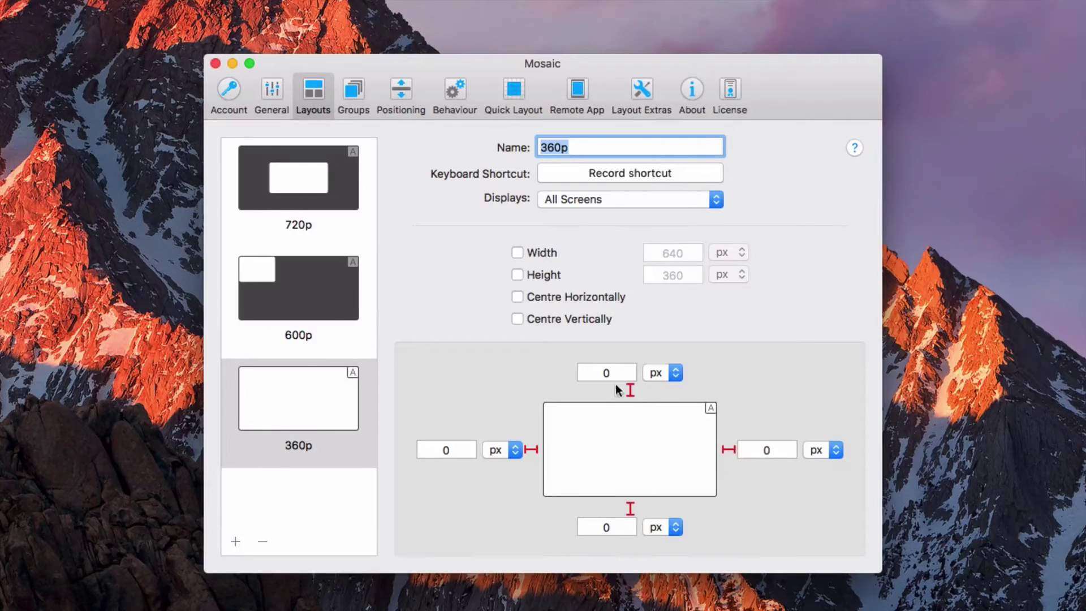
left_click(630, 390)
left_click(532, 450)
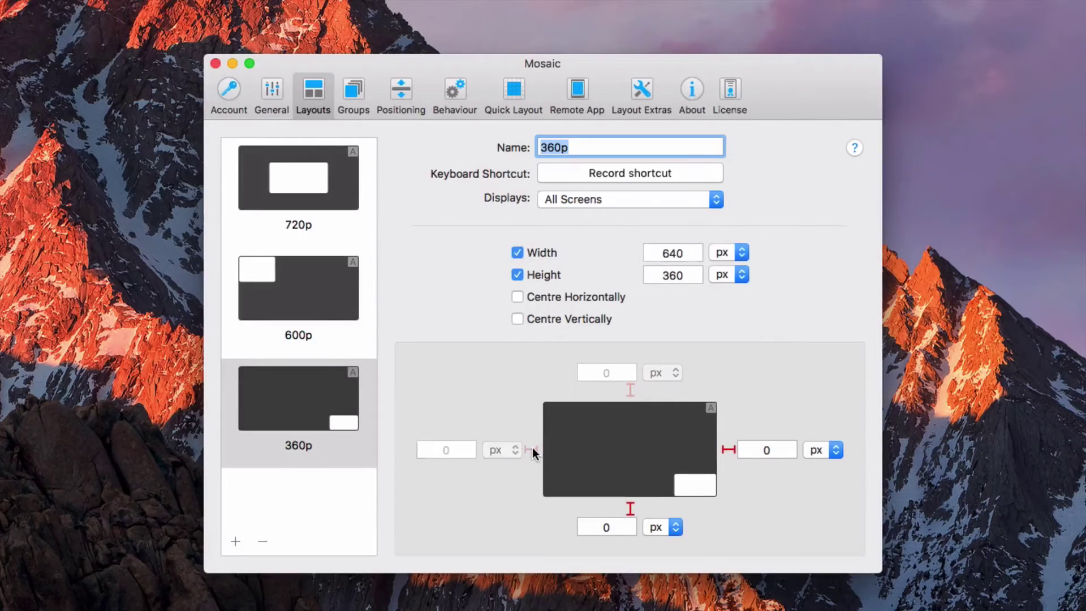